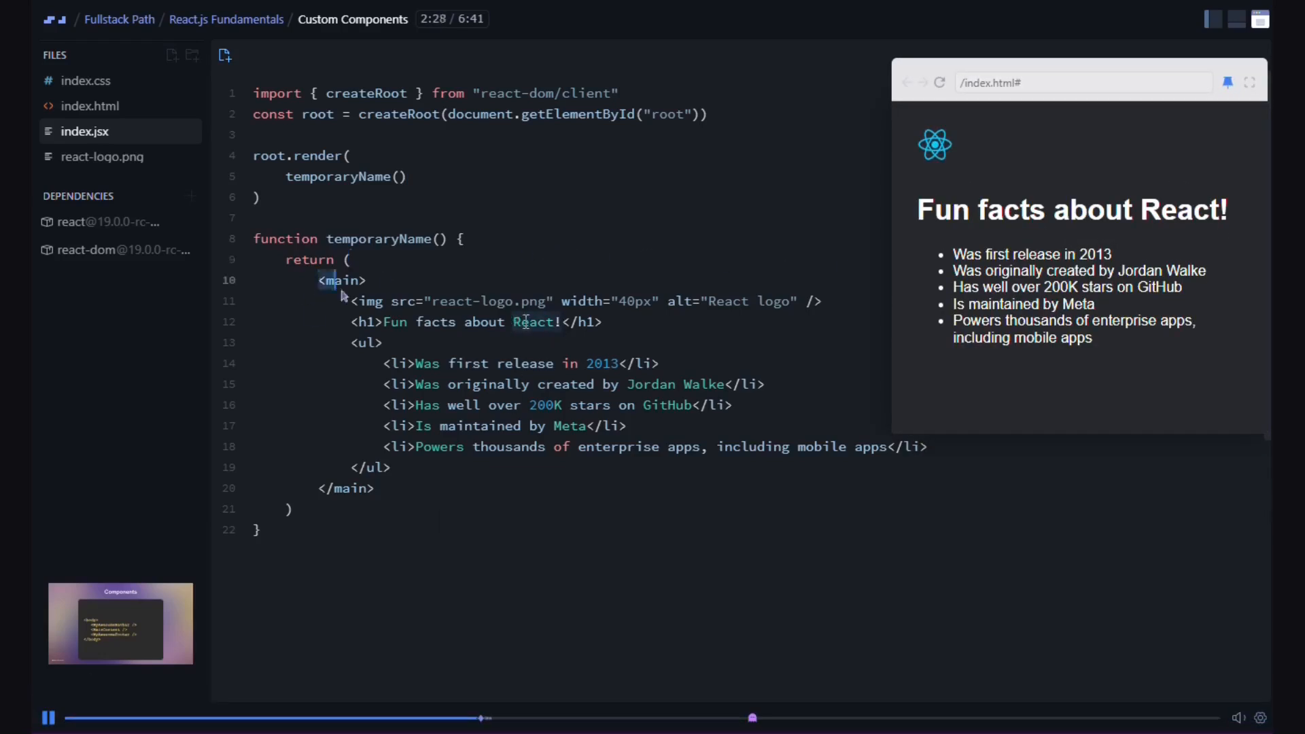
Step: Pause the React Custom Components scrim before moving to the AI Engineer Path lesson
key("space")
key("space")
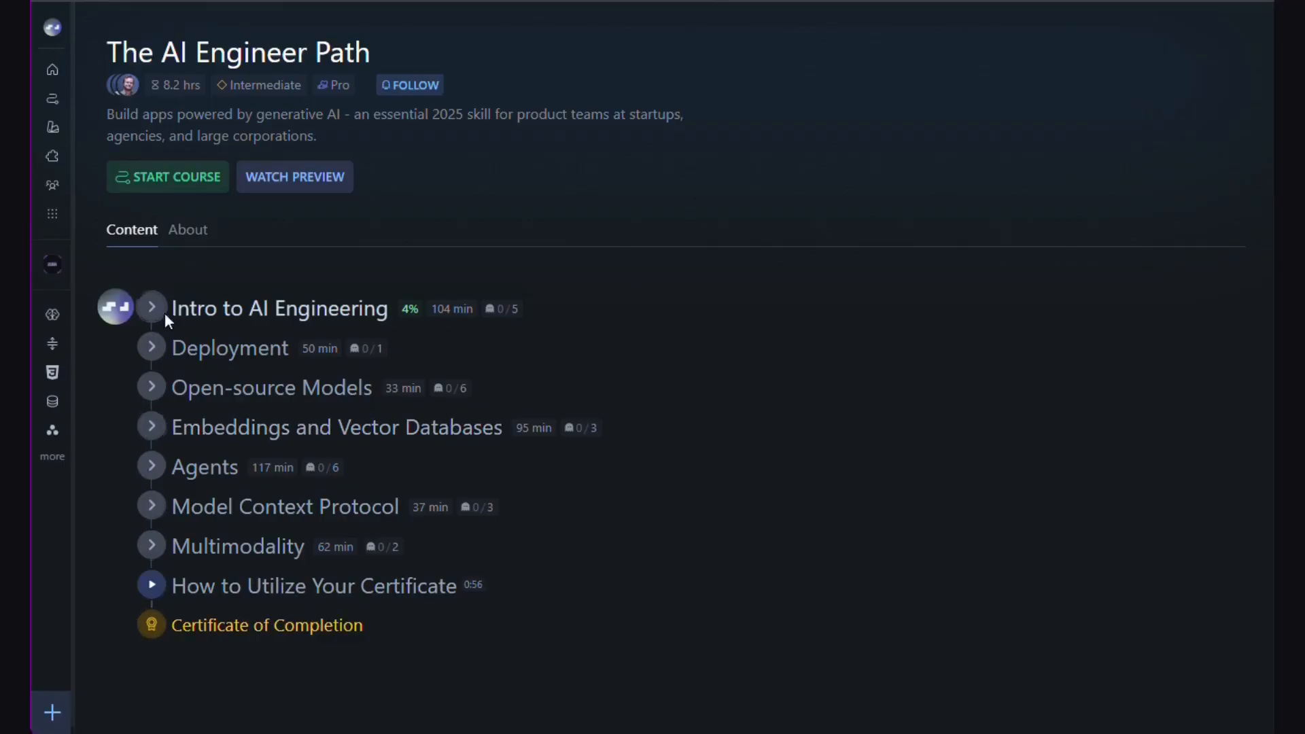
Step: Expand the Intro to AI Engineering module to list its lessons
left_click(153, 309)
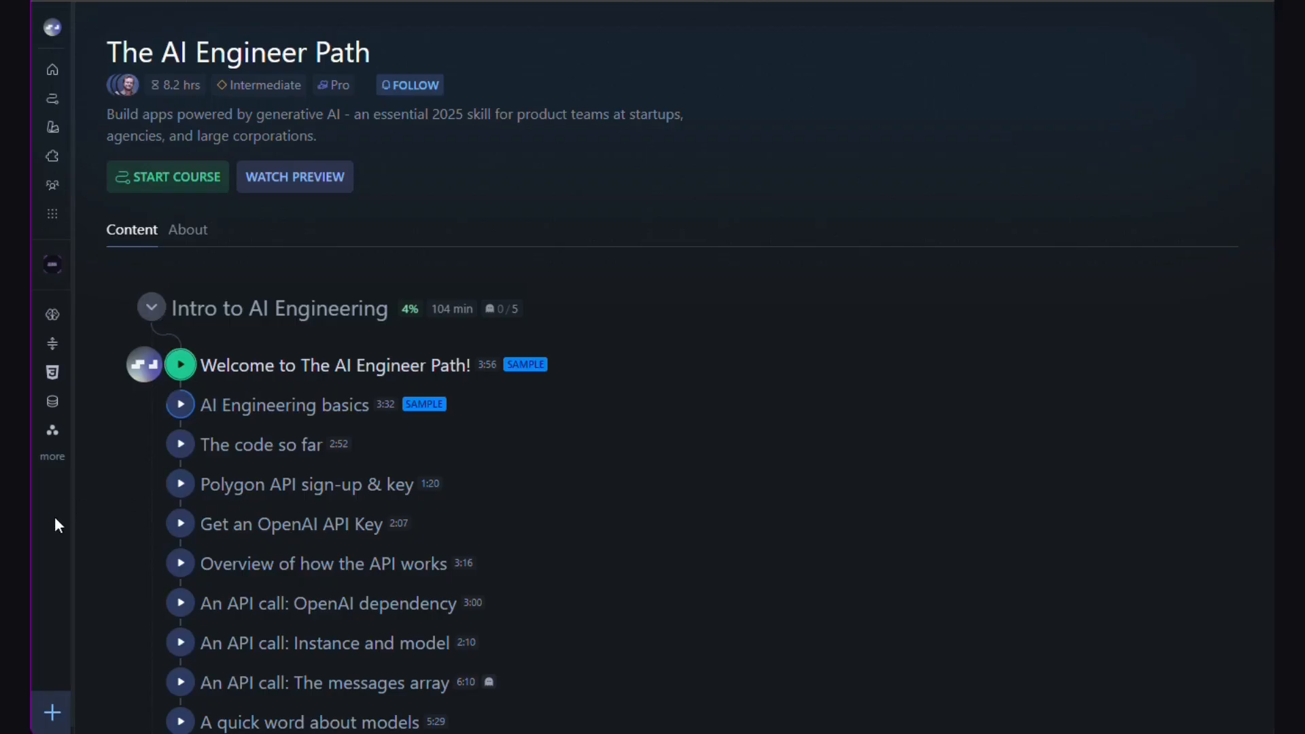
scroll(861, 377, "down", 3)
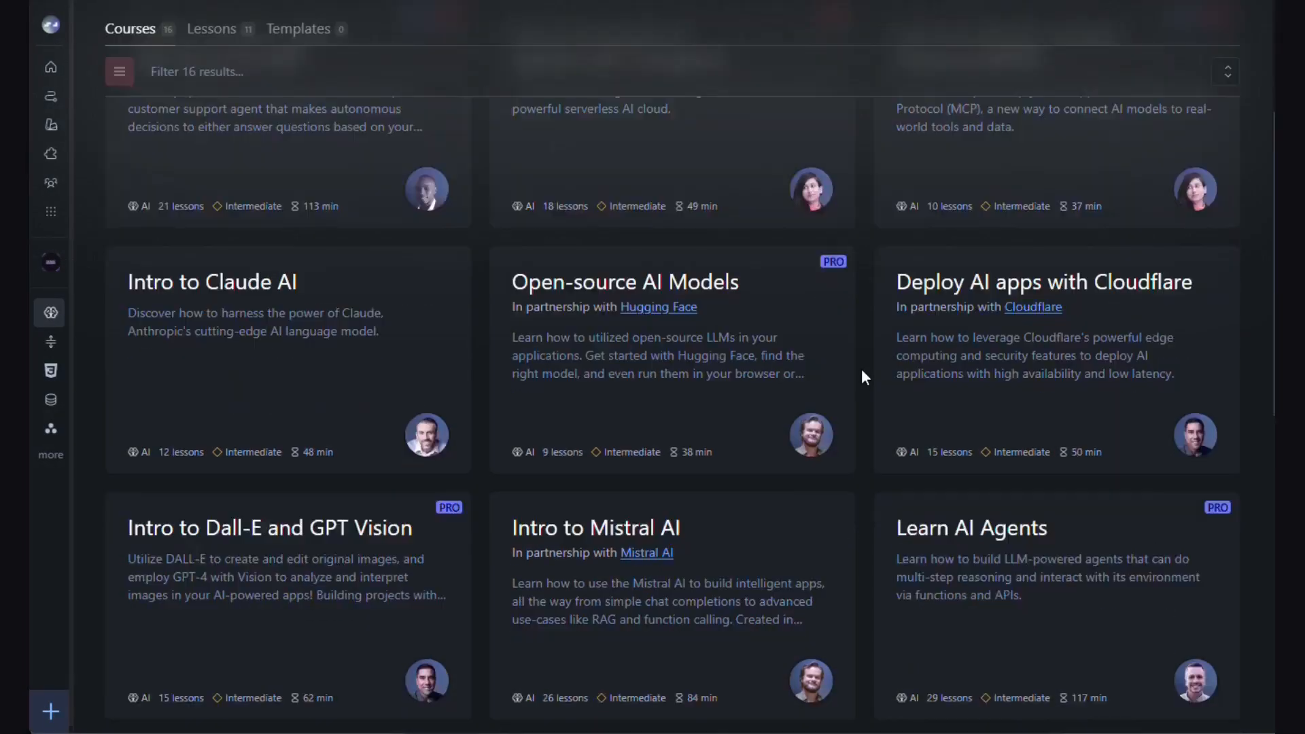
scroll(862, 377, "down", 3)
scroll(862, 376, "down", 2)
scroll(862, 377, "down", 2)
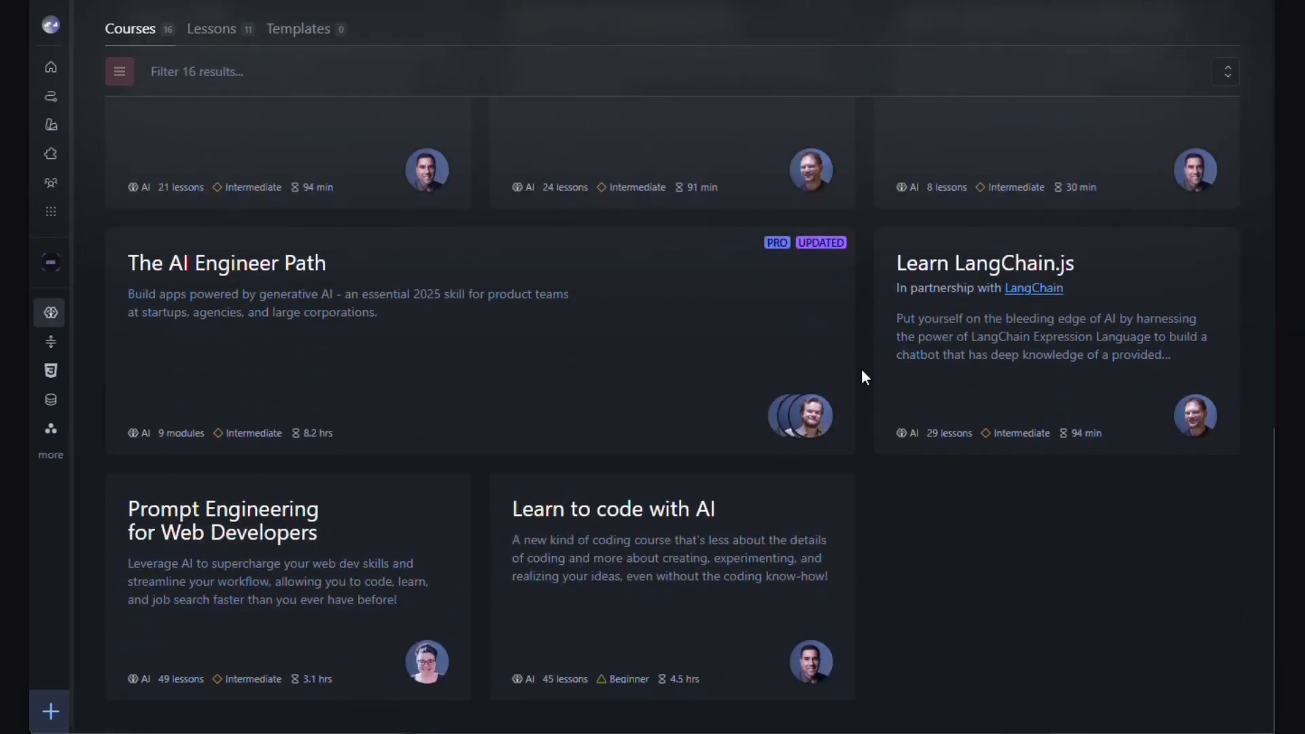